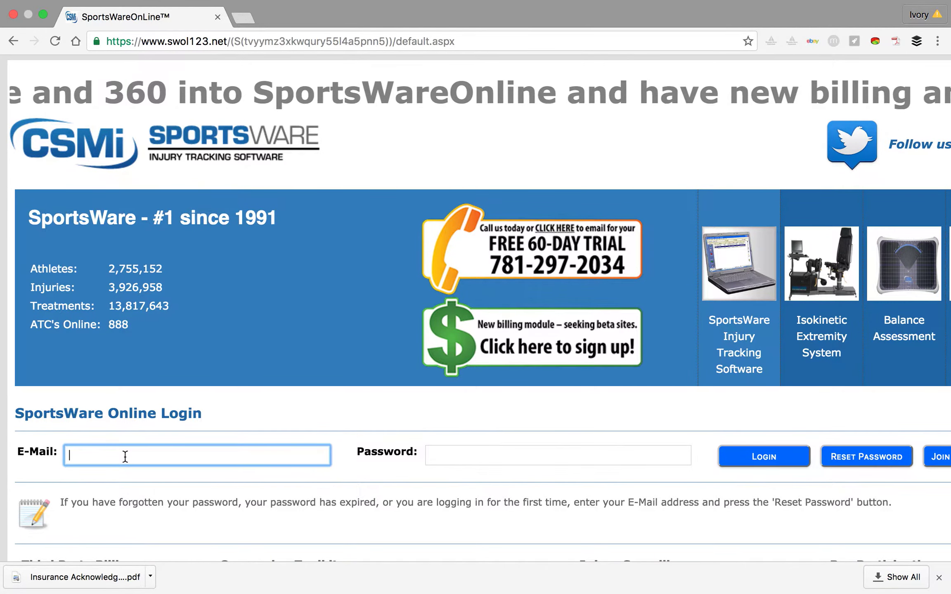
# Step: Sign in to SportsWare Online with the athlete's e-mail address and password
pyautogui.write('alicia')
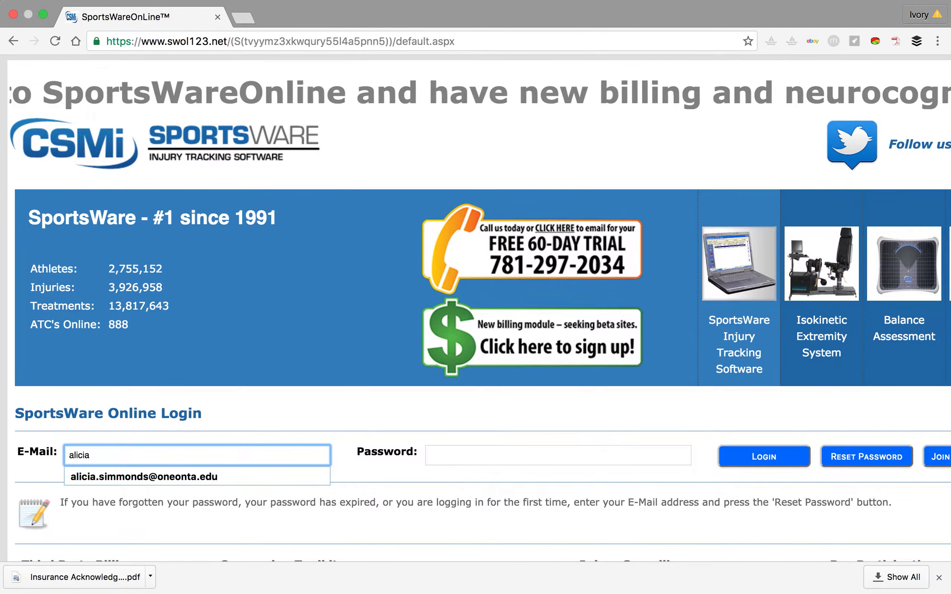
pyautogui.click(125, 479)
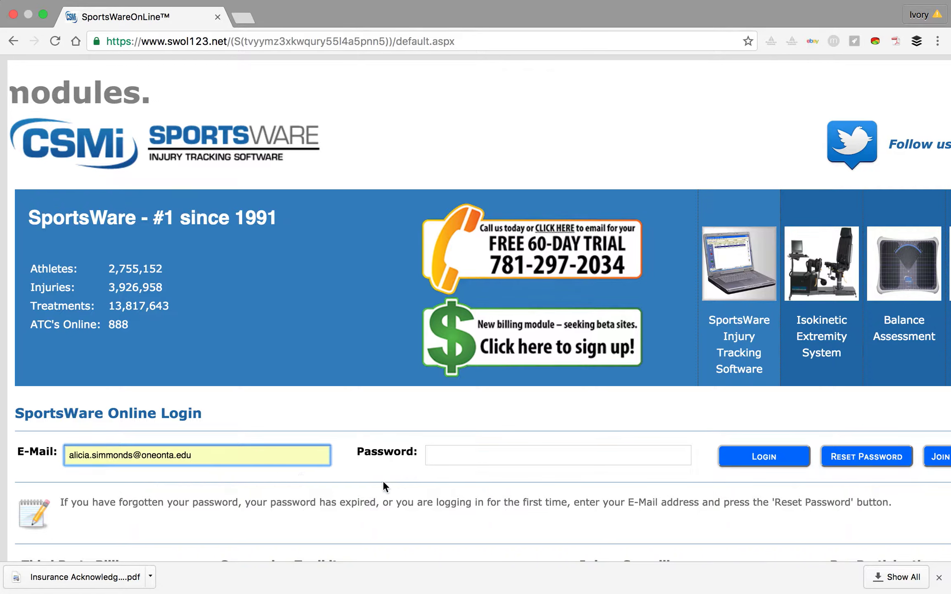
pyautogui.click(532, 448)
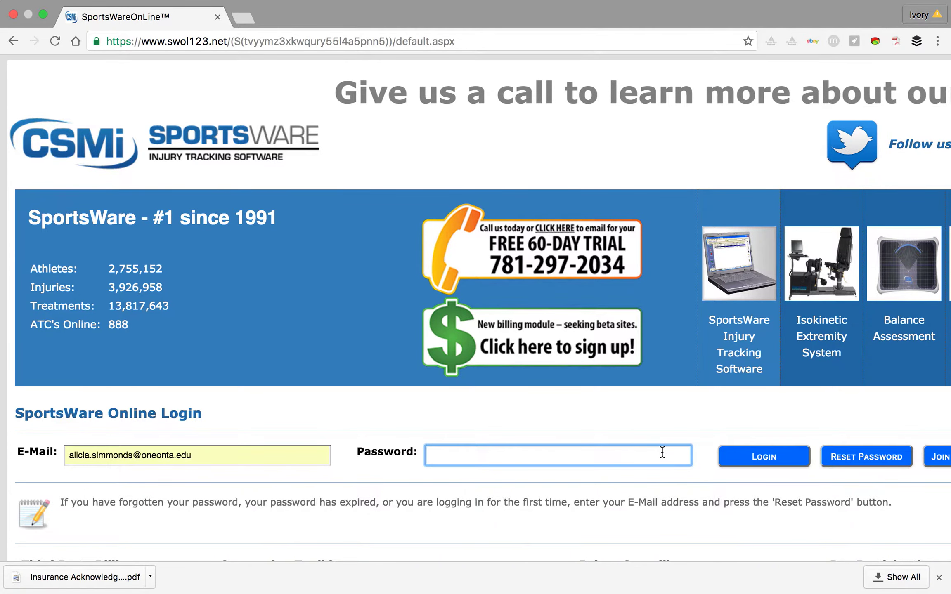
pyautogui.write('•••••••••••••')
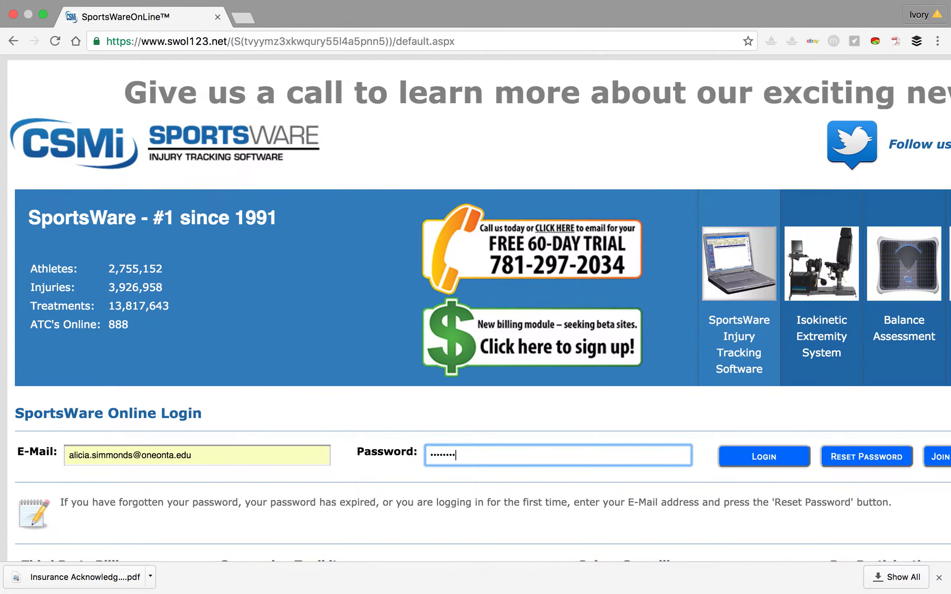
pyautogui.press('Return')
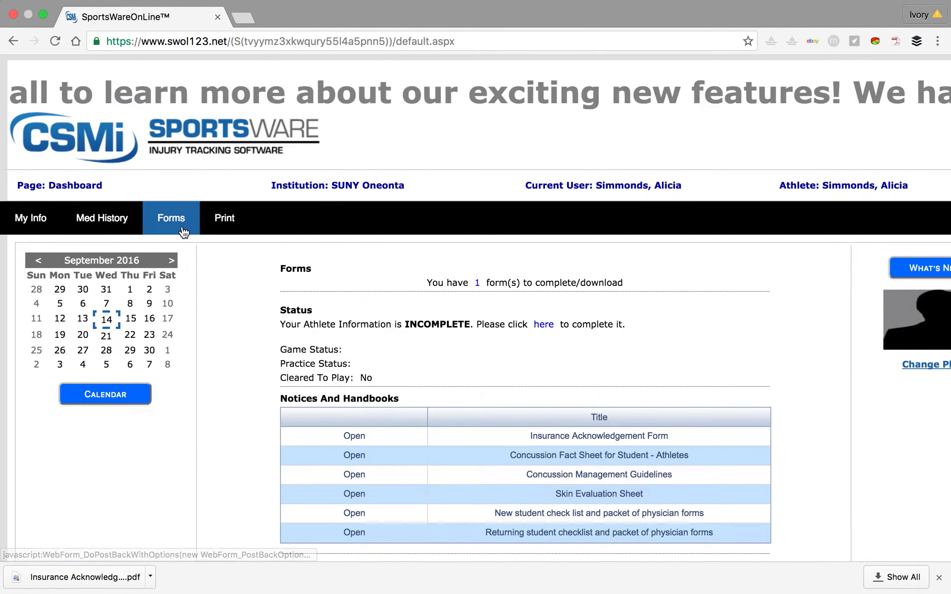
# Step: Open My Info to show the athlete's General page with name, ID and online-access e-mail
pyautogui.click(37, 233)
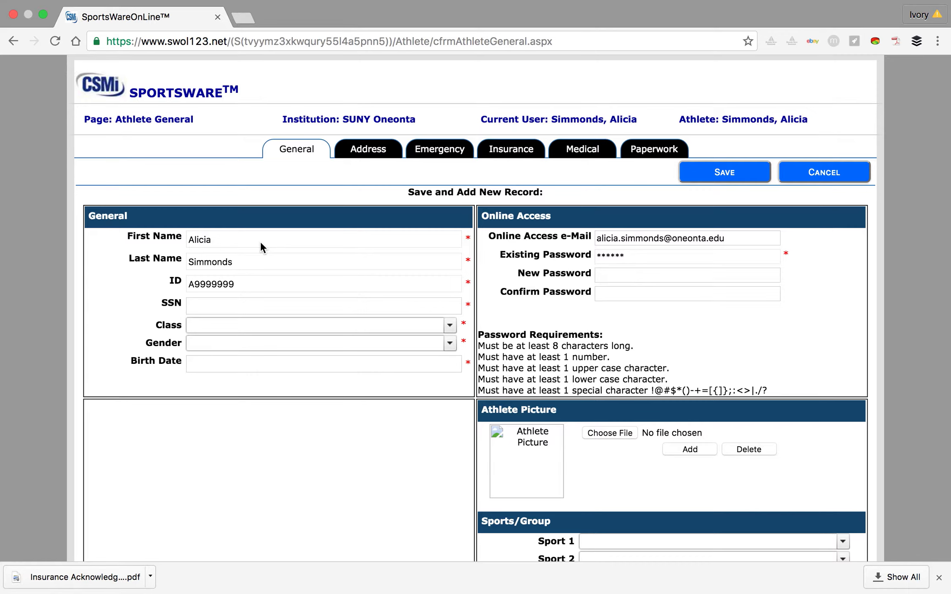
# Step: Set the athlete's Class to 2020 and look over the rest of the General form
pyautogui.click(227, 327)
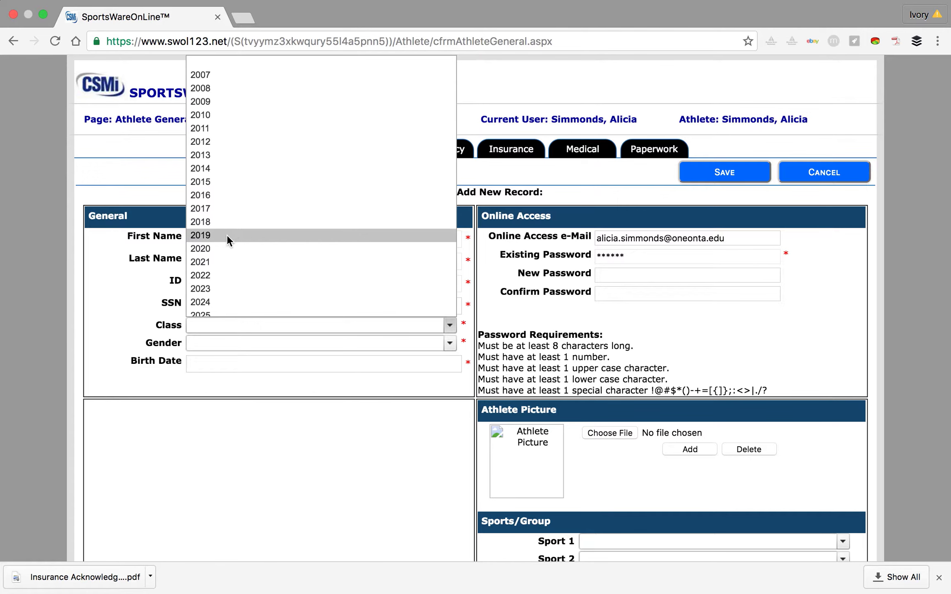
pyautogui.click(226, 244)
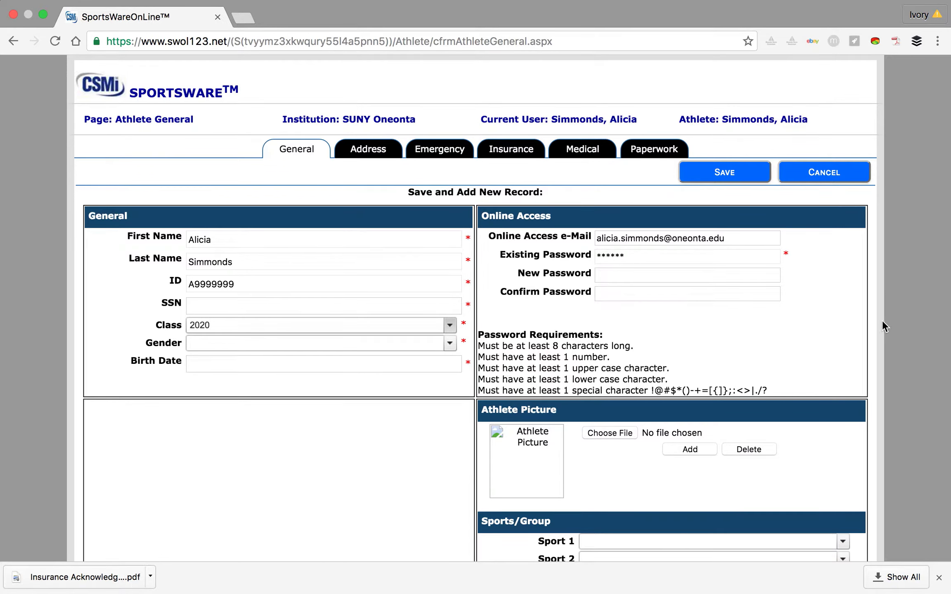
pyautogui.scroll(-5, 882, 322)
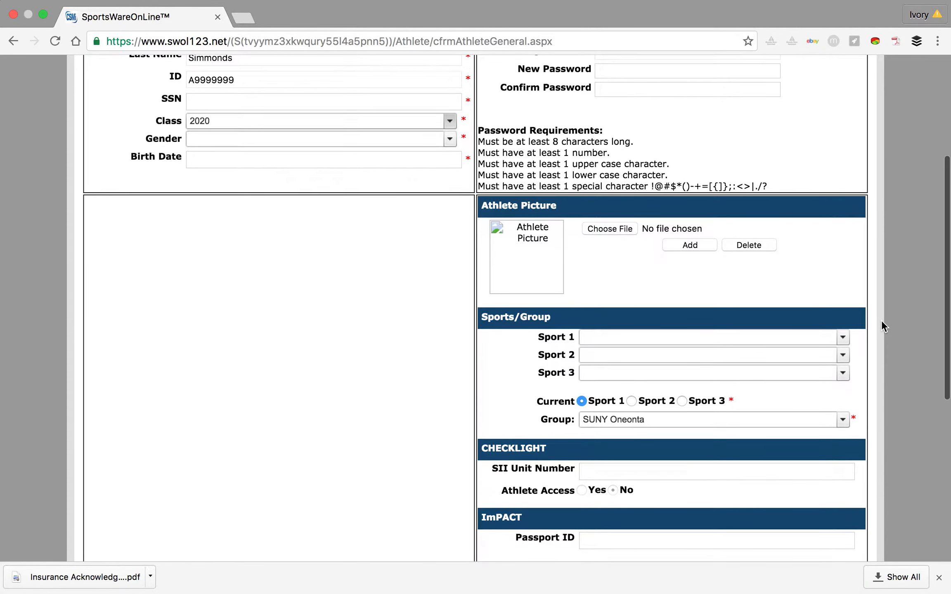
pyautogui.scroll(-4, 882, 322)
pyautogui.scroll(4, 882, 321)
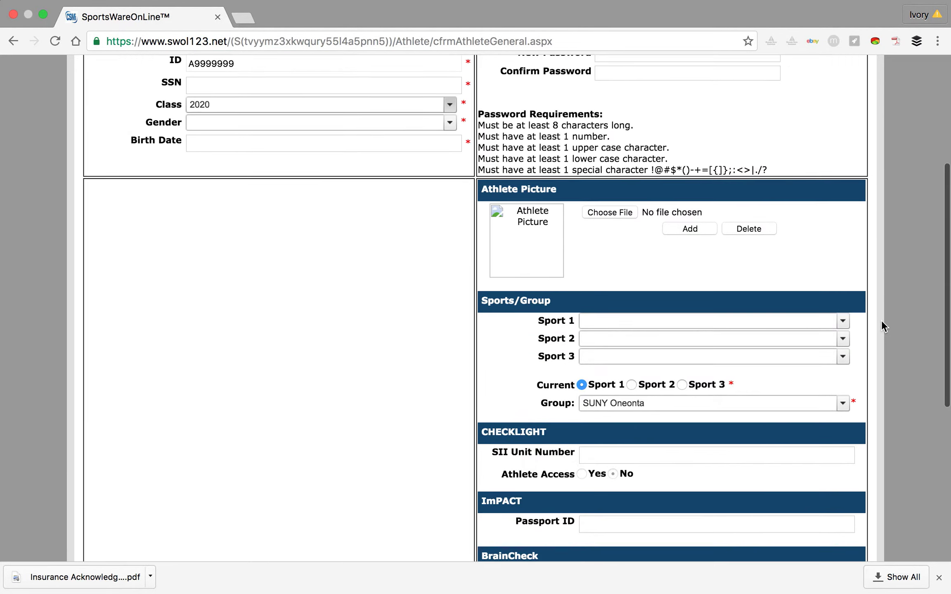
pyautogui.scroll(5, 882, 320)
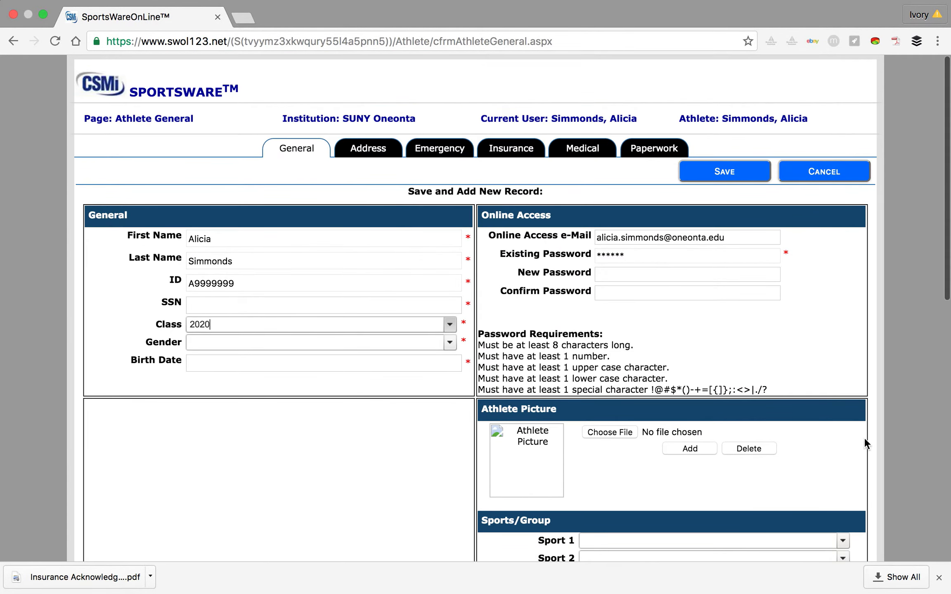
pyautogui.click(376, 151)
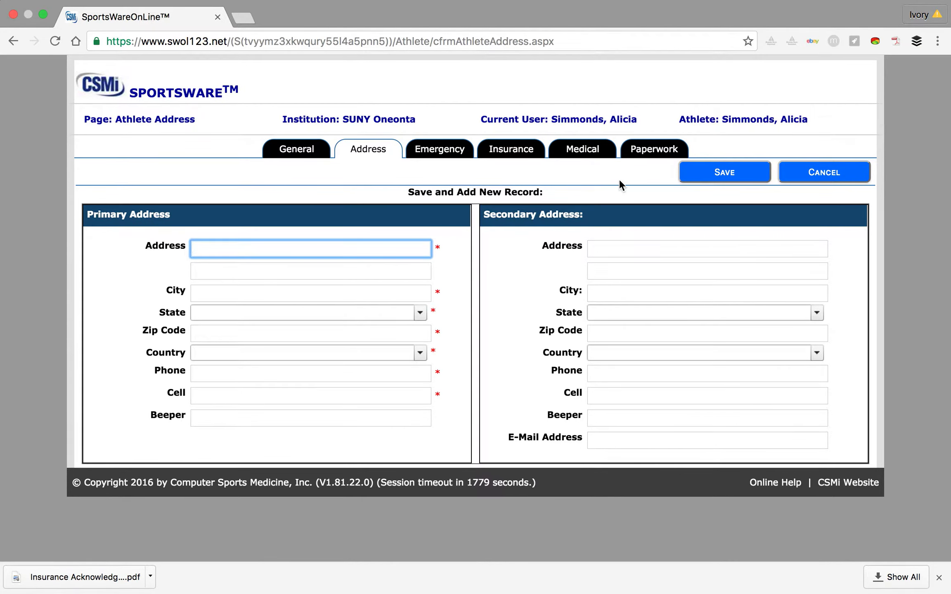
# Step: Leave the Address page unfilled and continue to the Emergency Contact page
pyautogui.click(434, 150)
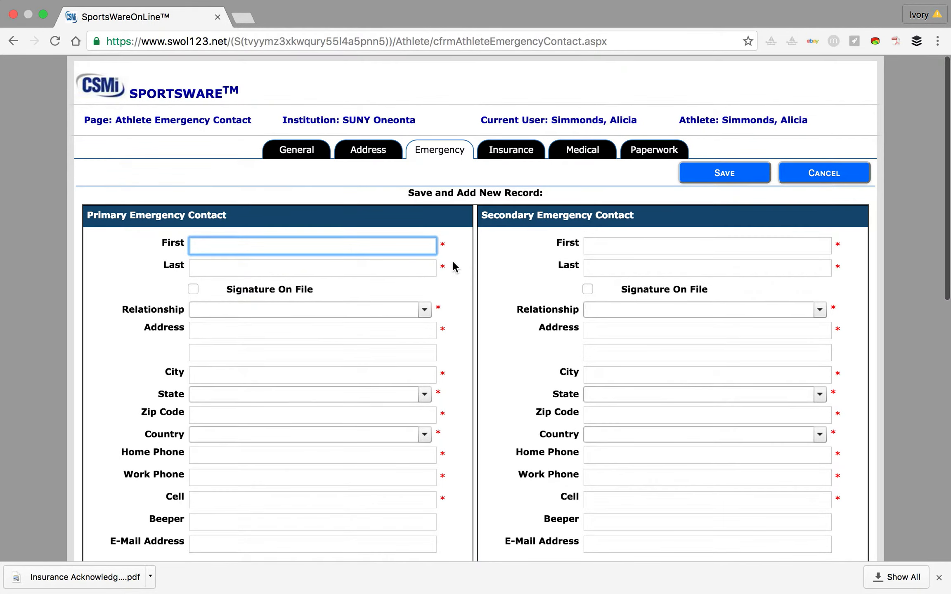
# Step: Look through the Emergency Contact form, leaving both contacts empty, and continue to Insurance
pyautogui.scroll(-2, 454, 267)
pyautogui.scroll(-2, 454, 268)
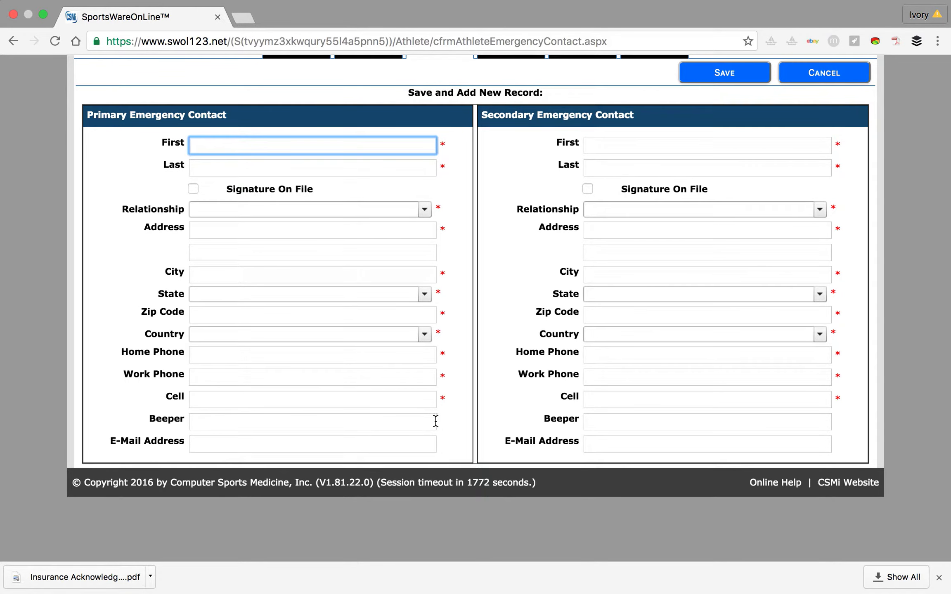
pyautogui.scroll(-2, 463, 391)
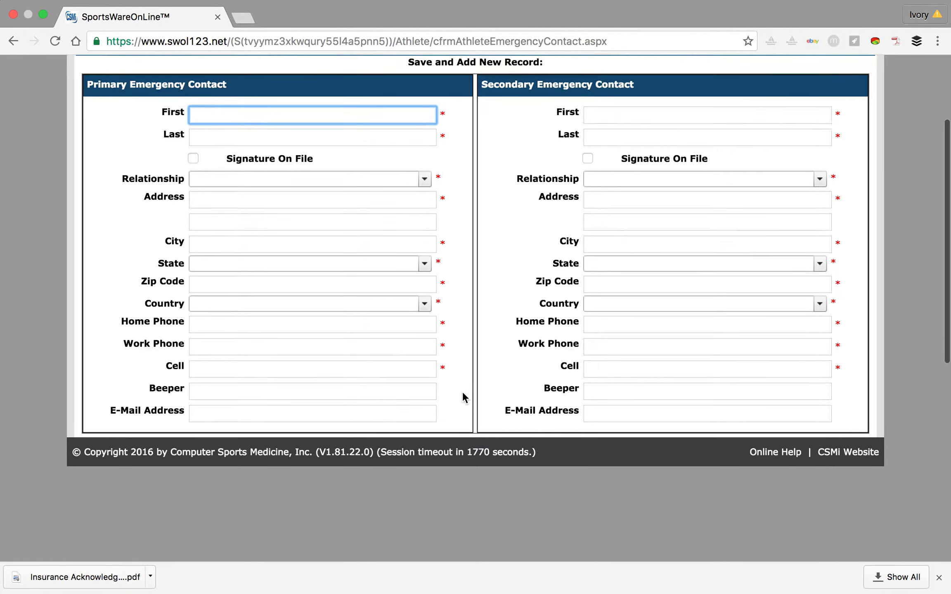
pyautogui.scroll(5, 463, 391)
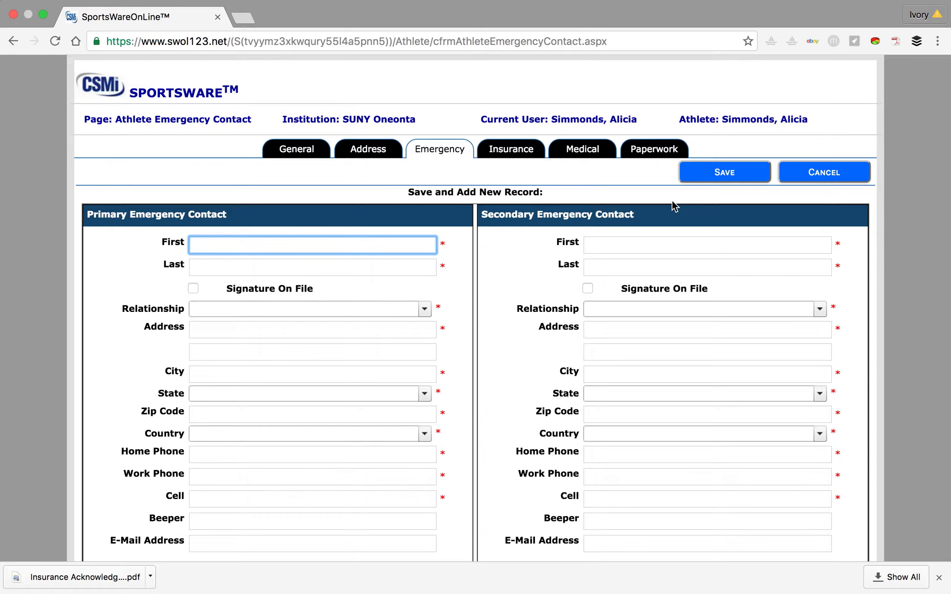
pyautogui.click(528, 153)
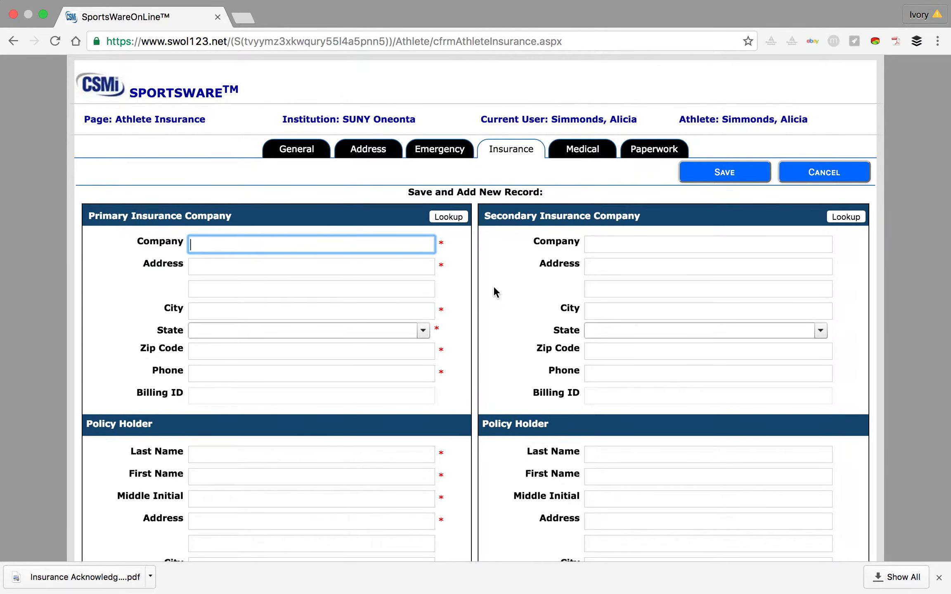
pyautogui.scroll(-5, 503, 282)
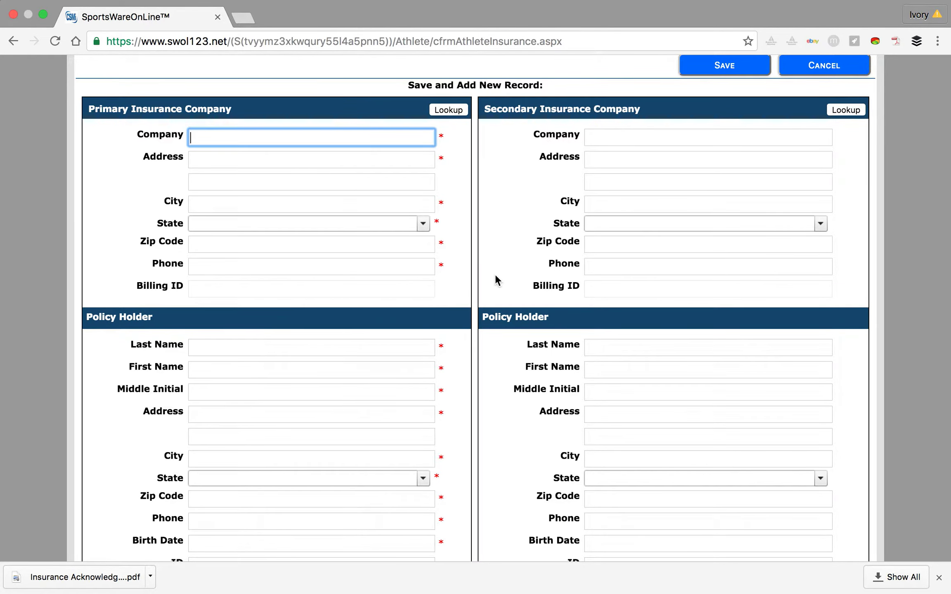
pyautogui.scroll(-5, 495, 274)
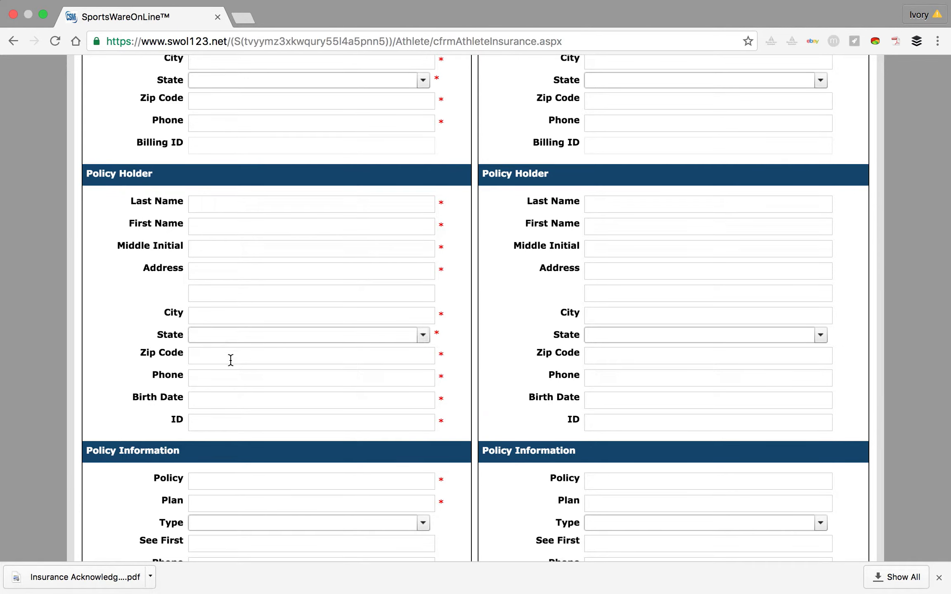
pyautogui.scroll(-1, 178, 418)
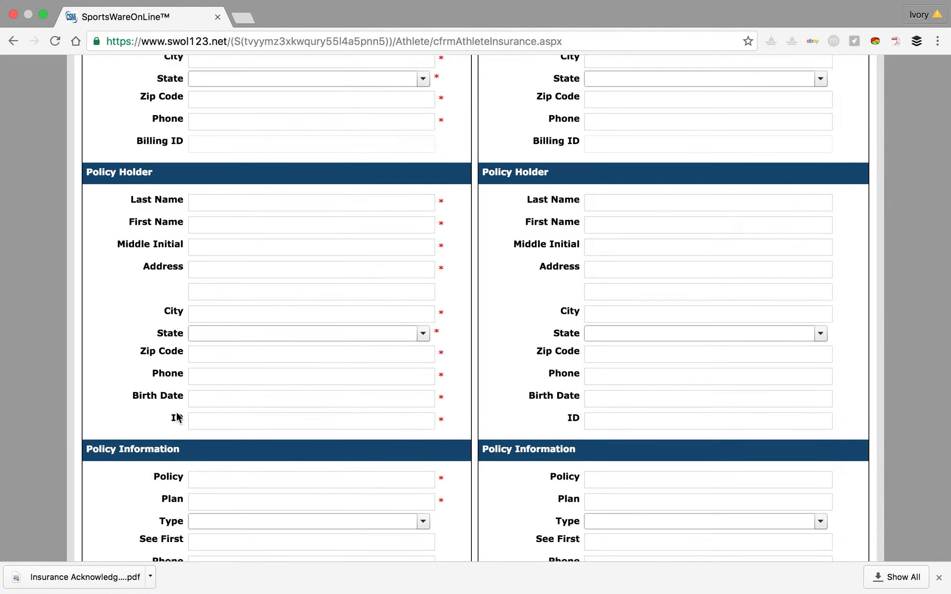
pyautogui.scroll(-3, 177, 417)
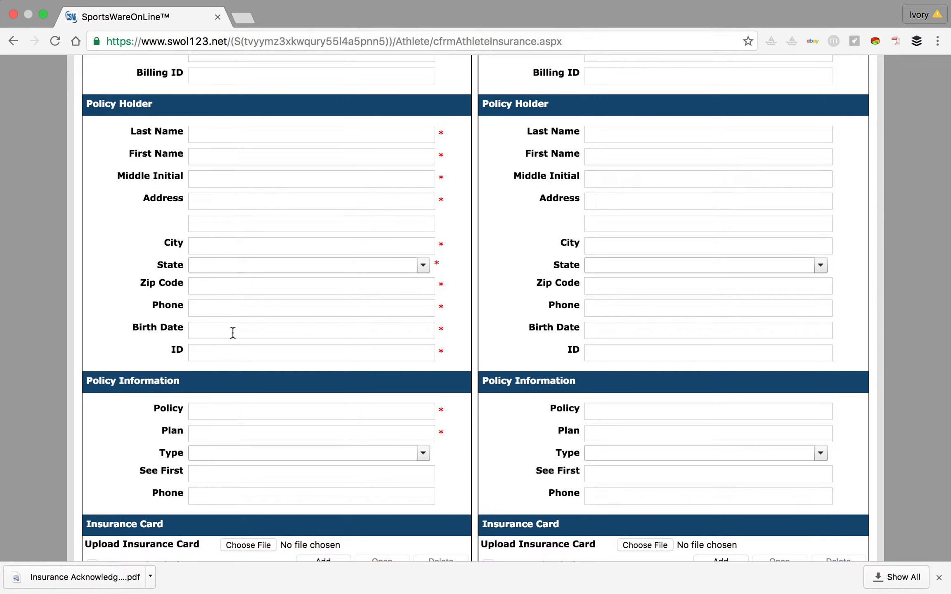
# Step: Leave the Insurance form empty and go to the athlete's Medical page
pyautogui.click(232, 353)
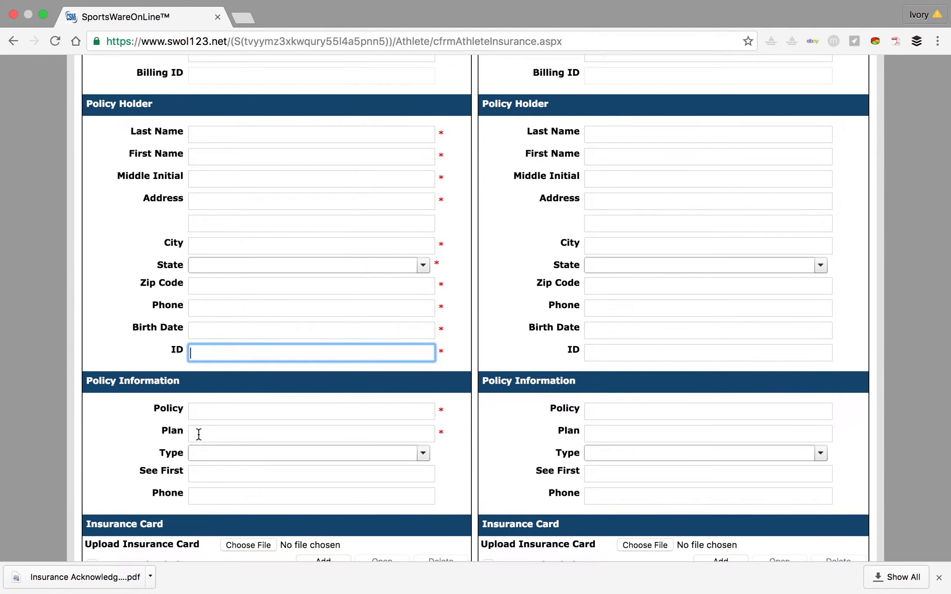
pyautogui.scroll(-5, 199, 434)
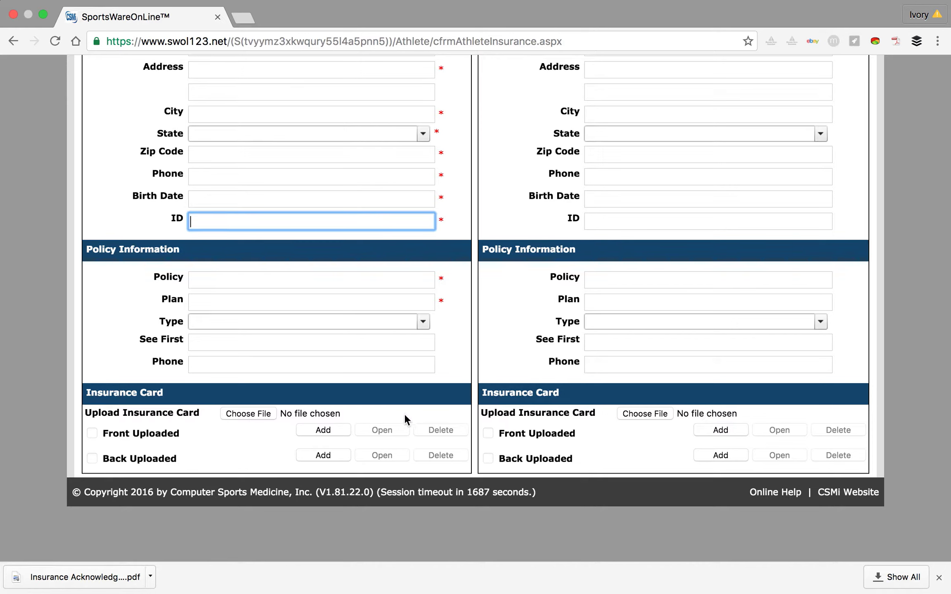
pyautogui.scroll(-1, 473, 259)
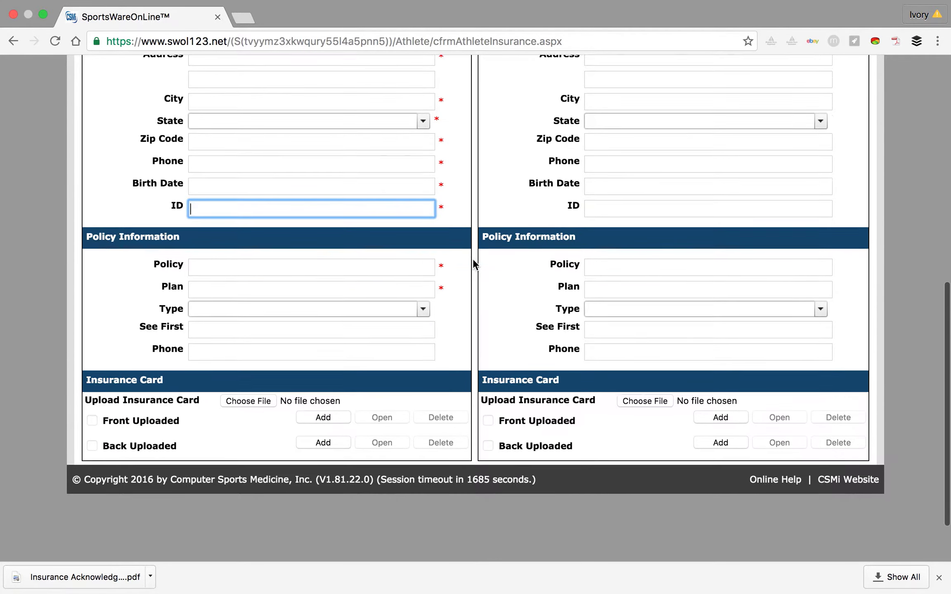
pyautogui.scroll(-2, 473, 258)
pyautogui.scroll(12, 473, 258)
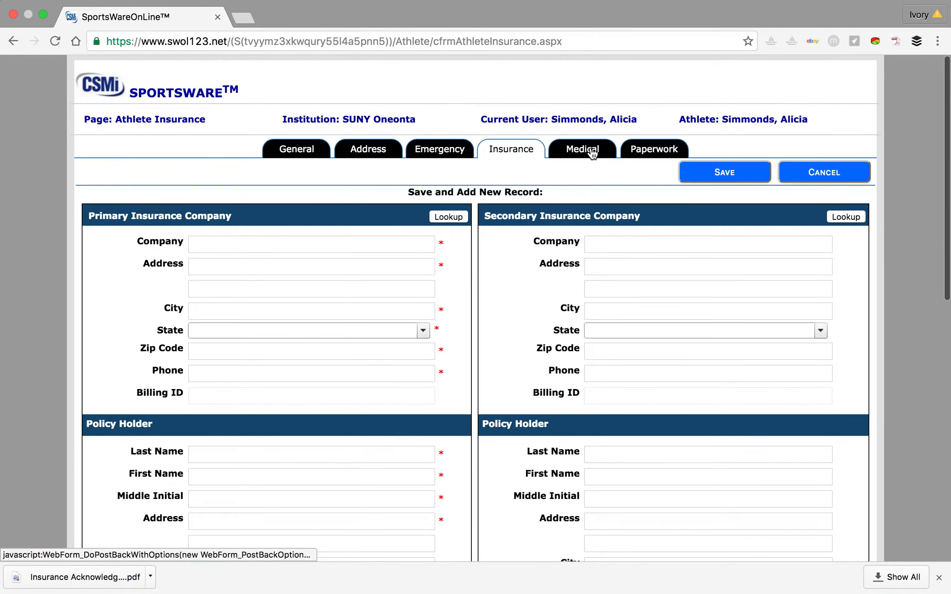
pyautogui.click(592, 152)
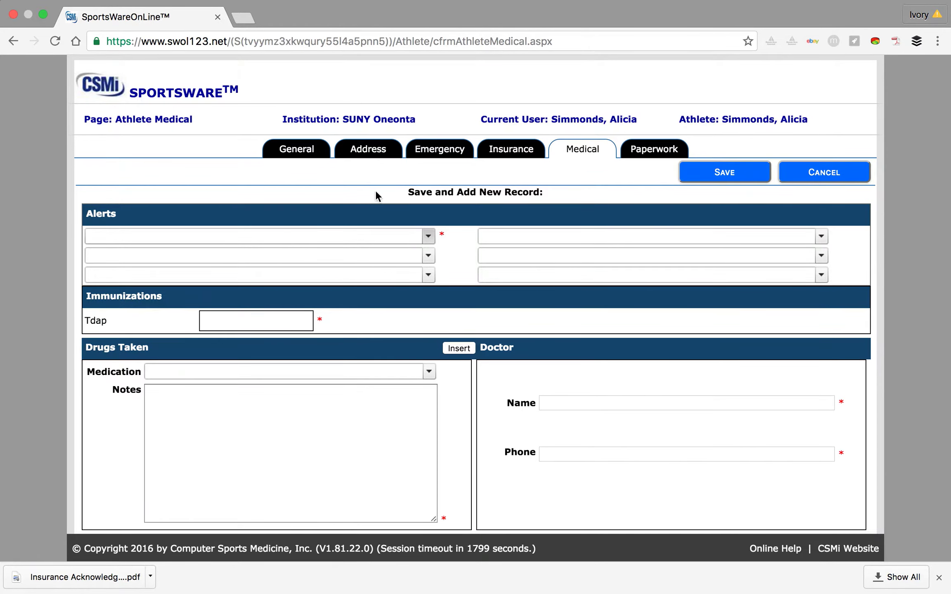
# Step: Add NO KNOWN DRUG ALLERG, Apple Allergy and Dog Allergy as the first three alerts
pyautogui.click(278, 238)
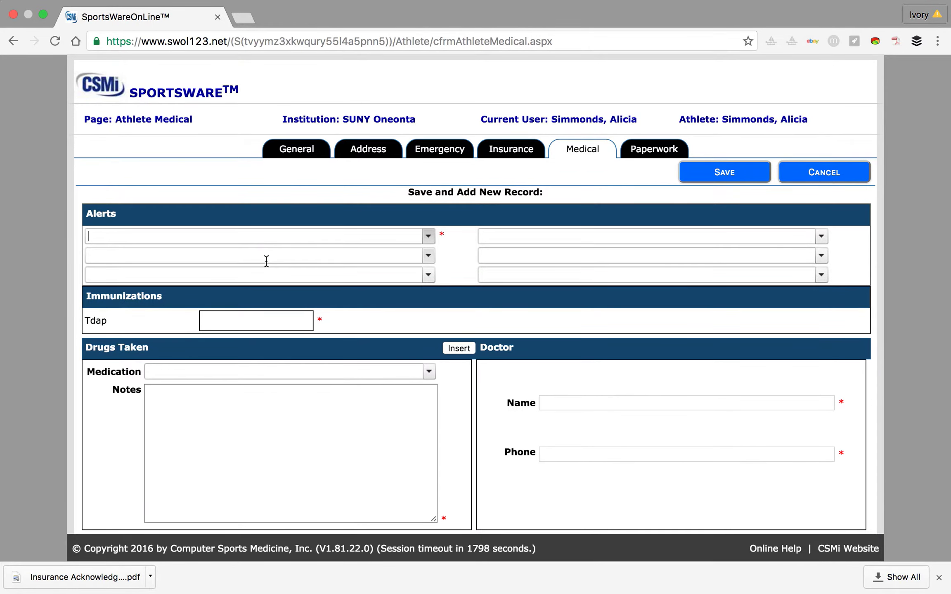
pyautogui.click(282, 239)
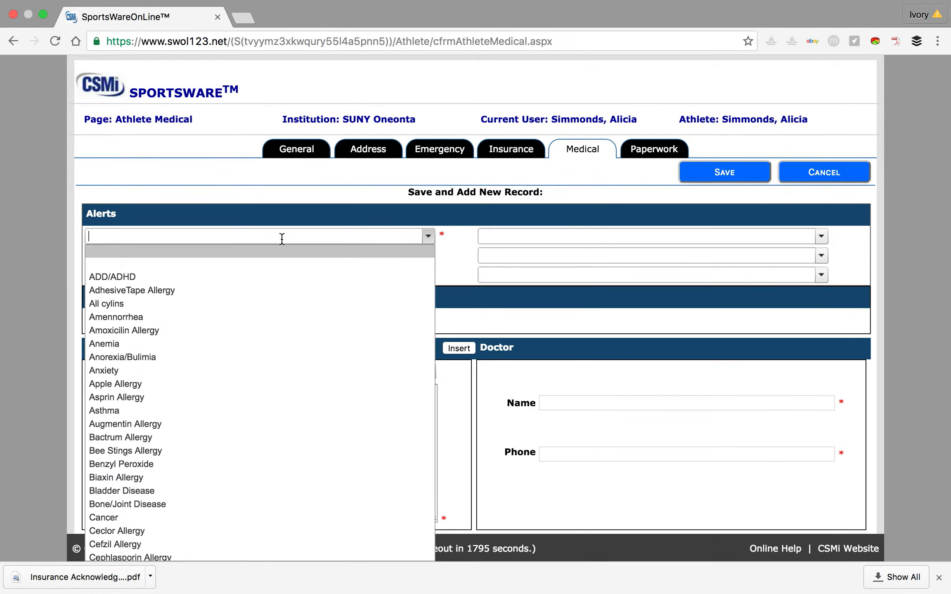
pyautogui.write('NO KNOWN DRUG ALLERG')
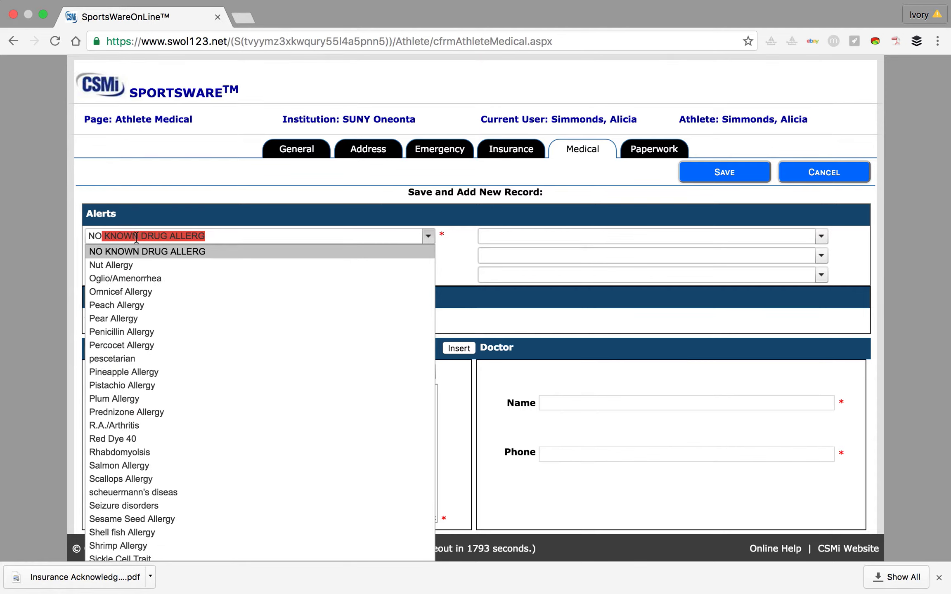
pyautogui.click(40, 247)
pyautogui.click(113, 259)
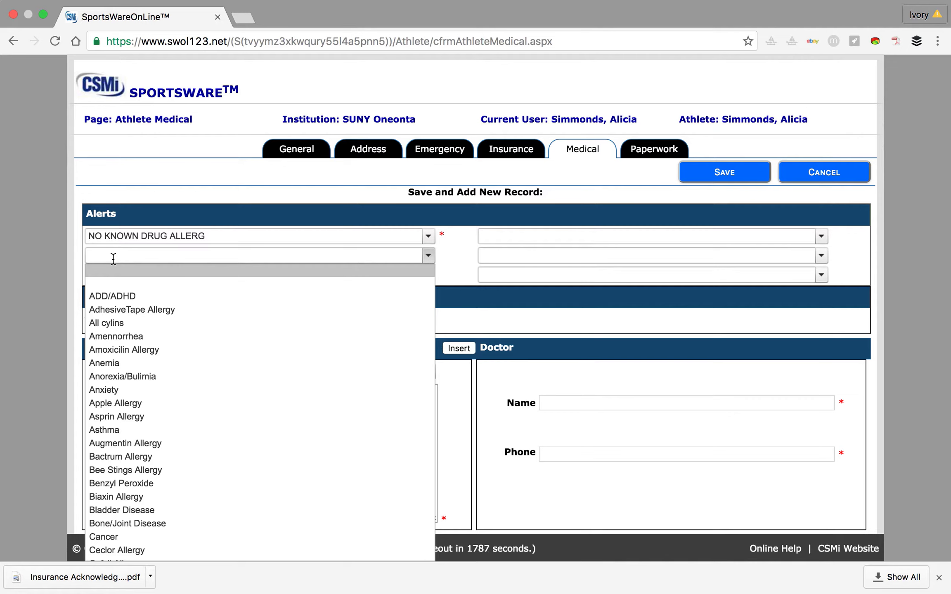
pyautogui.write('App')
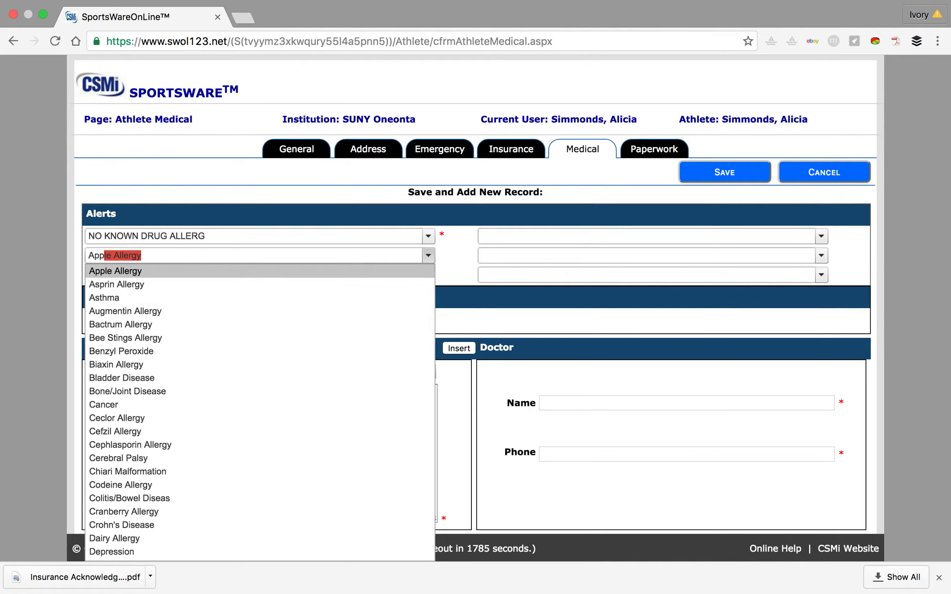
pyautogui.write('le')
pyautogui.click(30, 289)
pyautogui.click(133, 273)
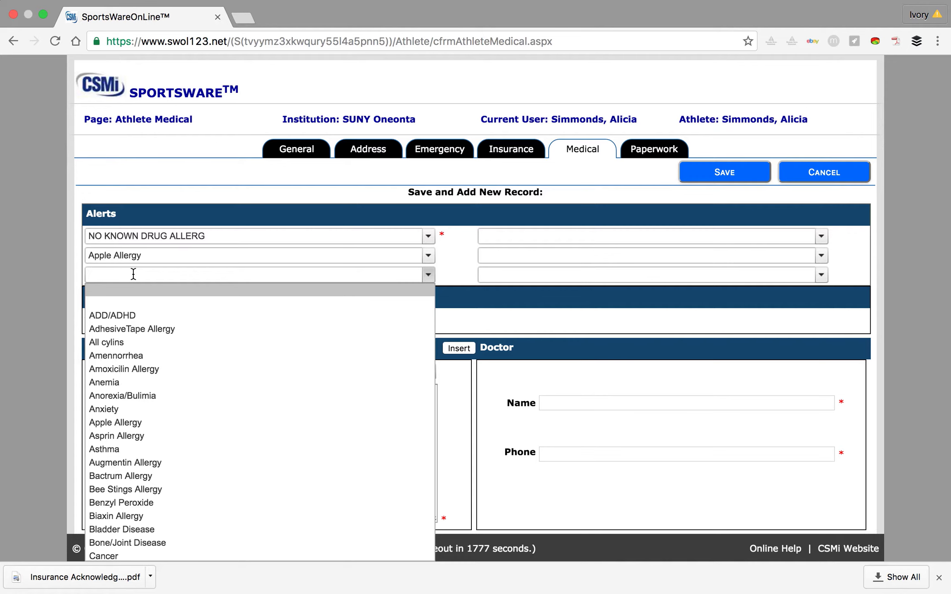
pyautogui.write('Dog')
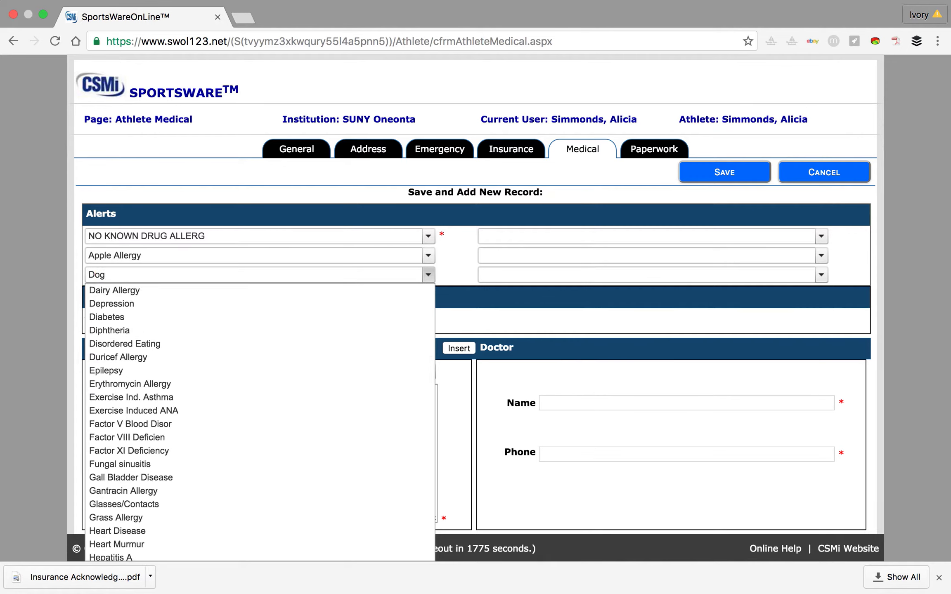
pyautogui.write(' a')
pyautogui.press('BackSpace')
pyautogui.write('Allergy')
pyautogui.click(457, 263)
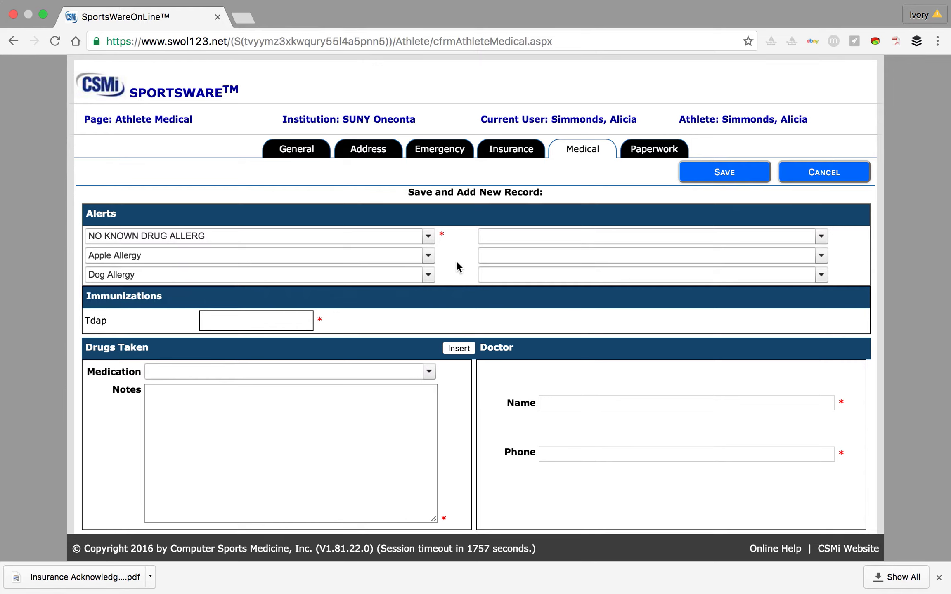
# Step: Add Kiwi Allergy and Gluten Intolerance as the fourth and fifth medical alerts
pyautogui.click(495, 233)
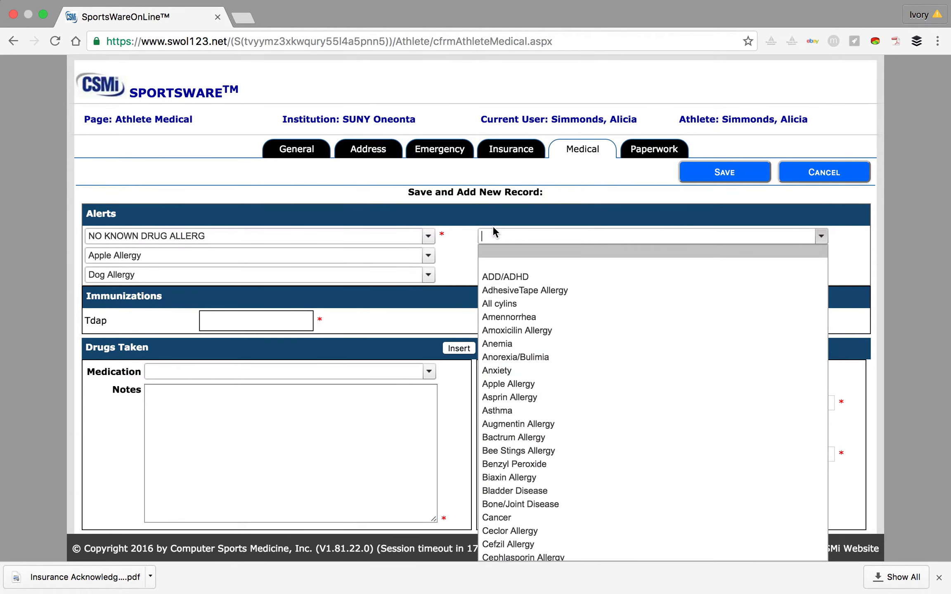
pyautogui.write('Kiwi Allergy')
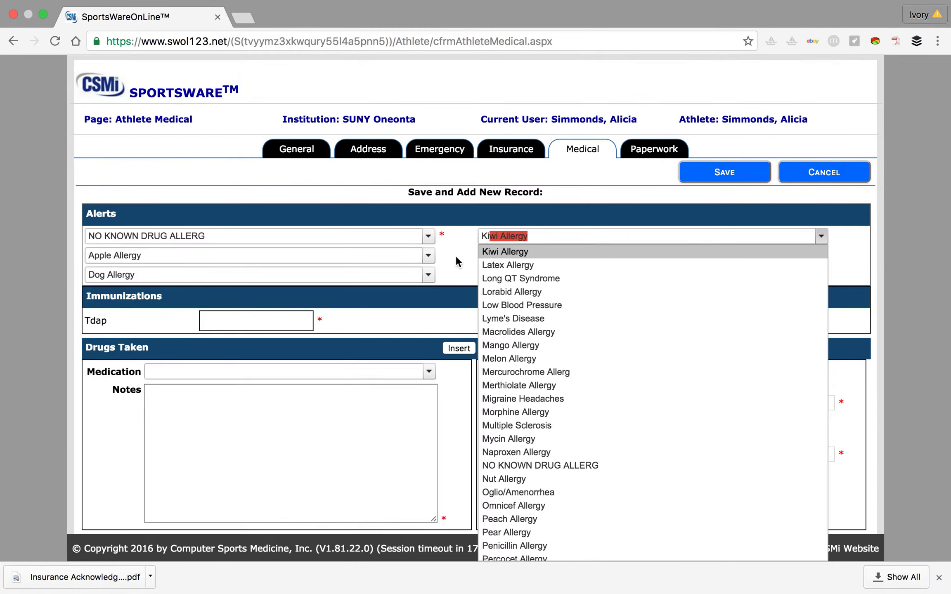
pyautogui.press('Return')
pyautogui.click(515, 256)
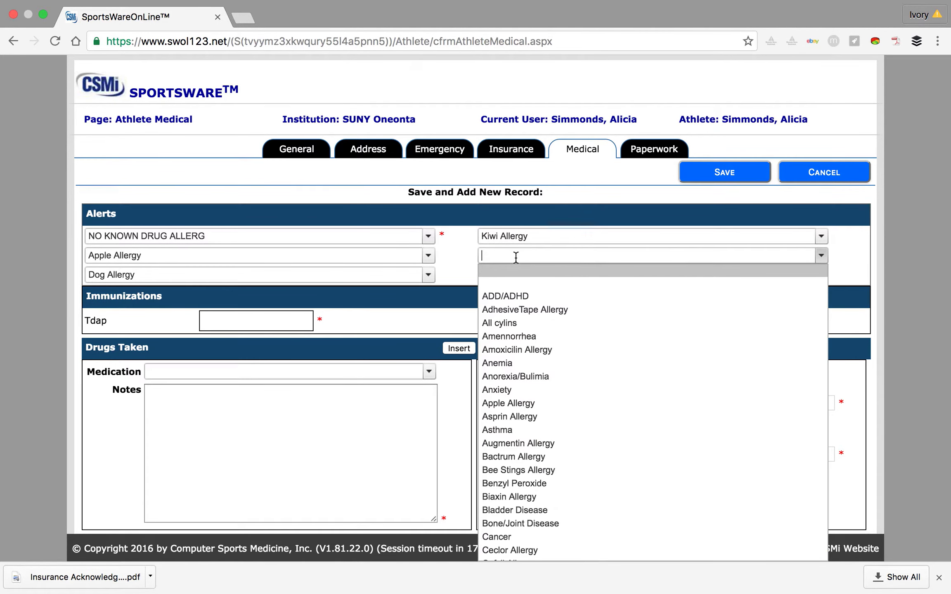
pyautogui.write('Gluten')
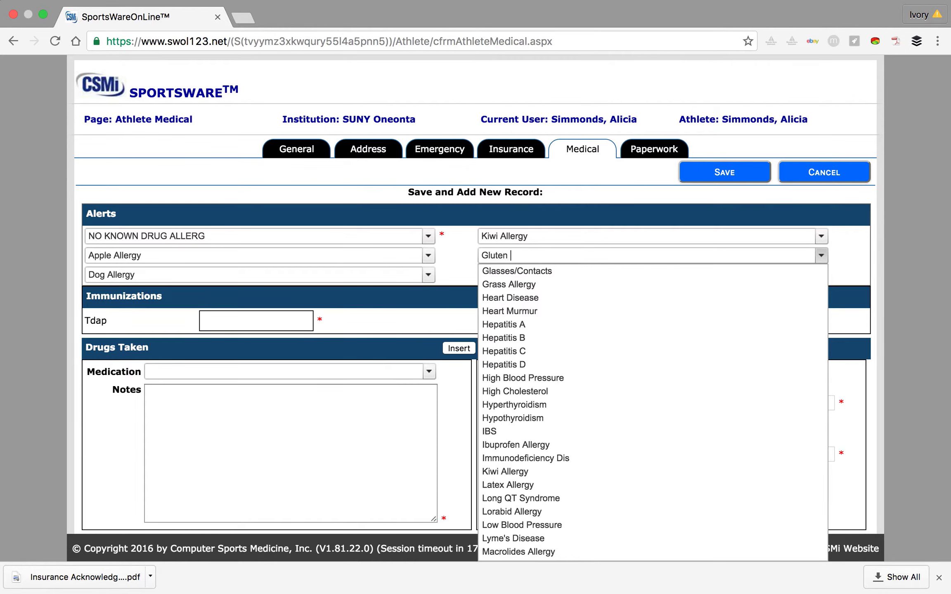
pyautogui.write(' Intolerance')
pyautogui.click(464, 256)
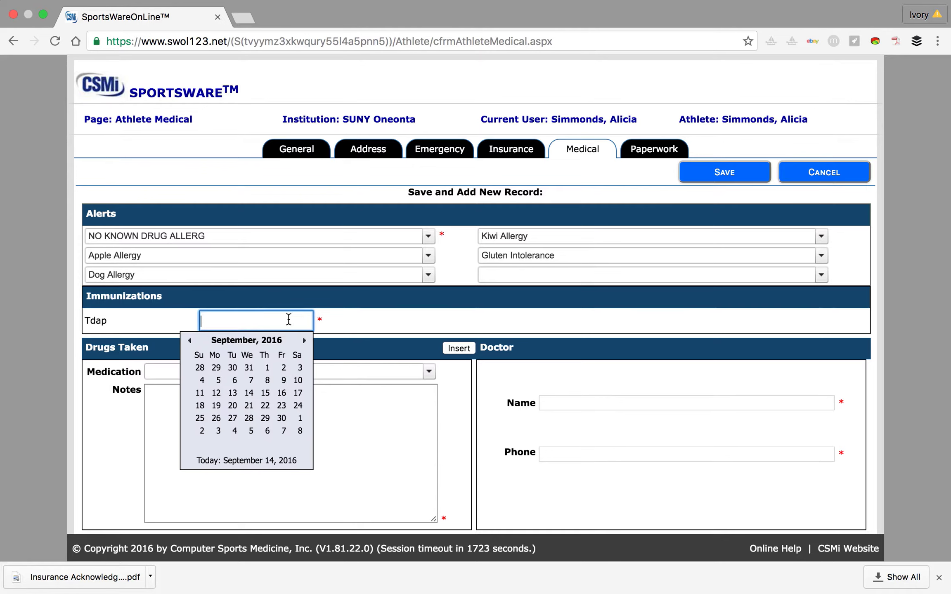
pyautogui.click(447, 336)
pyautogui.click(223, 414)
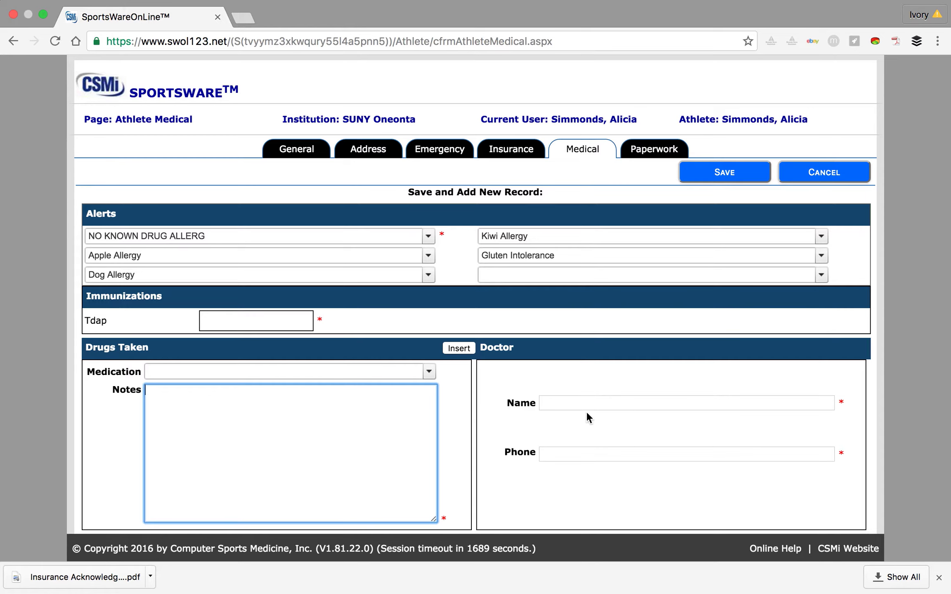
pyautogui.click(601, 403)
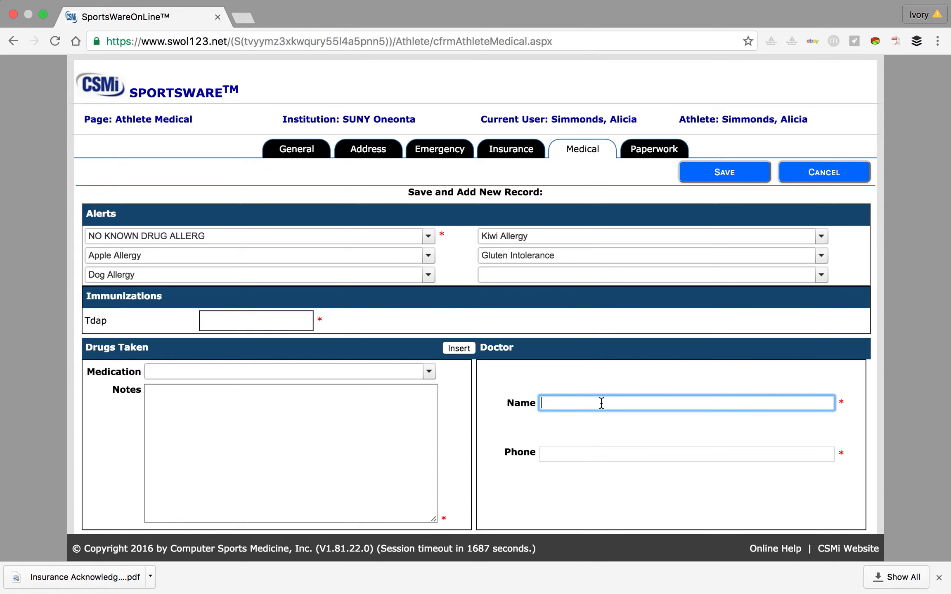
# Step: Switch to the athlete's Paperwork page listing Medical History, Physical and other forms
pyautogui.click(657, 149)
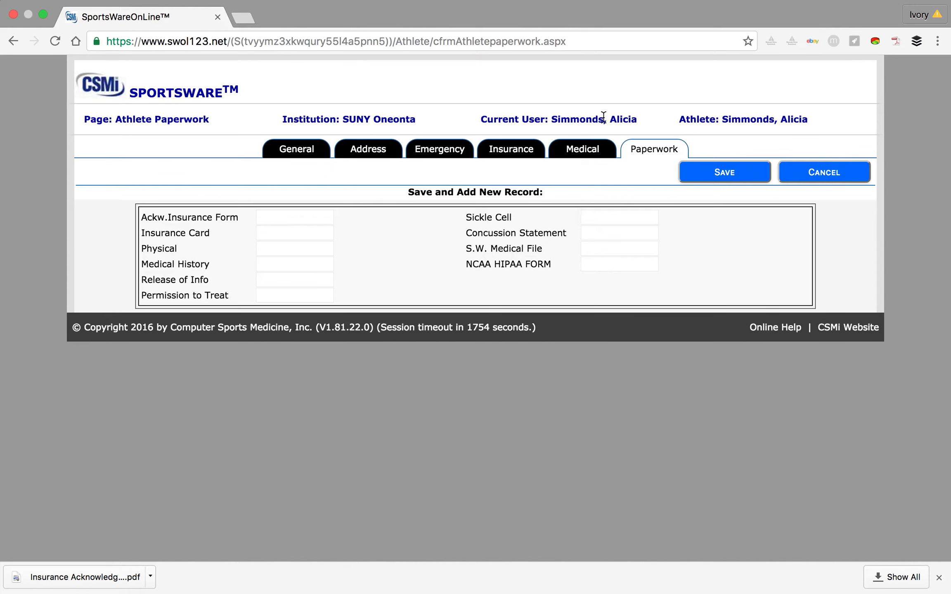
# Step: Save the athlete record and review the Required Fields list of incomplete items
pyautogui.click(738, 178)
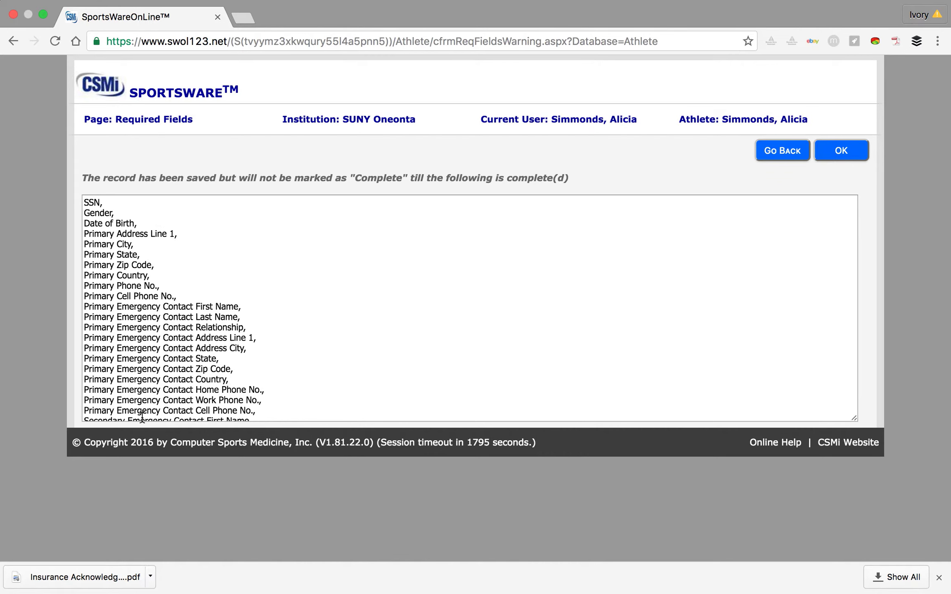
pyautogui.scroll(-10, 407, 332)
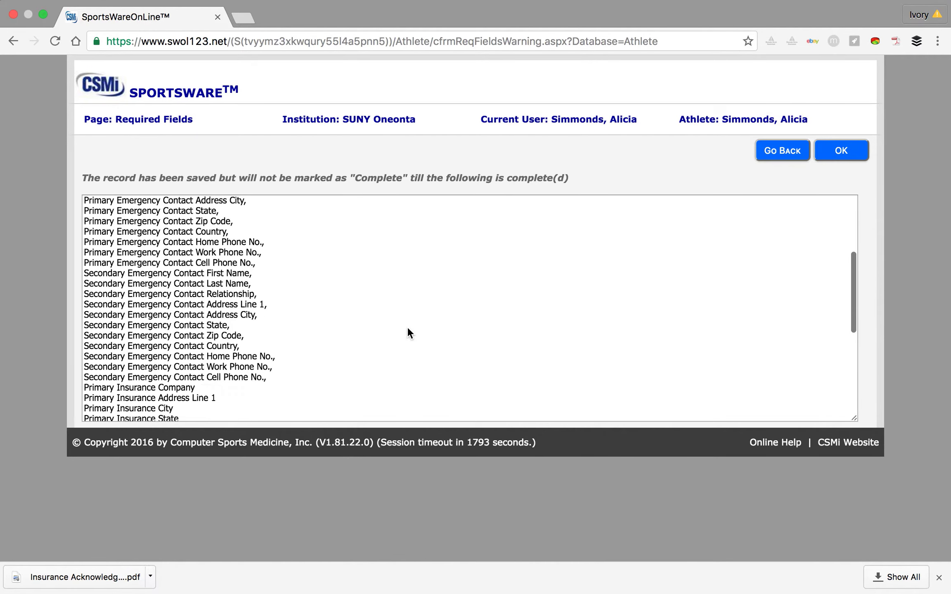
pyautogui.scroll(-8, 407, 329)
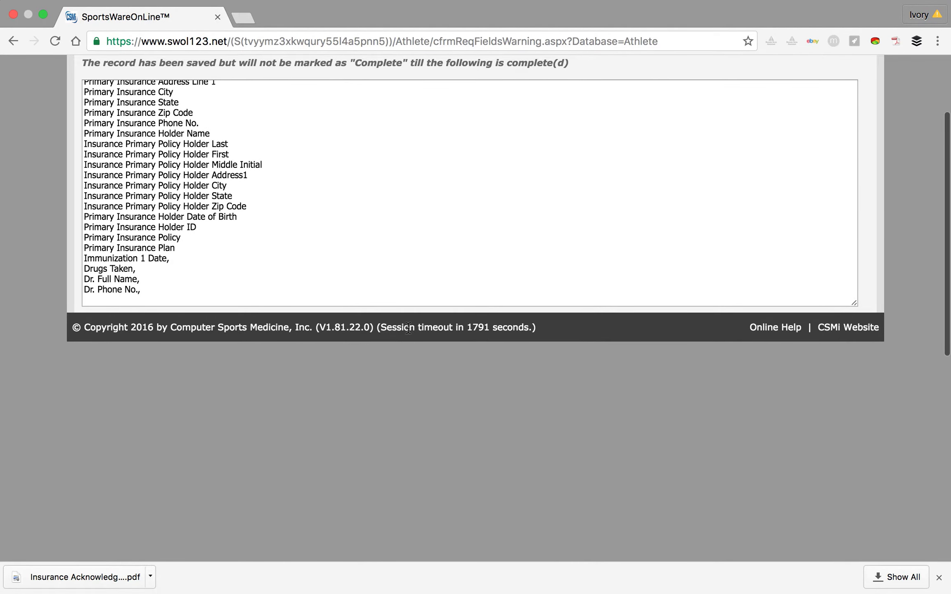
pyautogui.scroll(10, 412, 136)
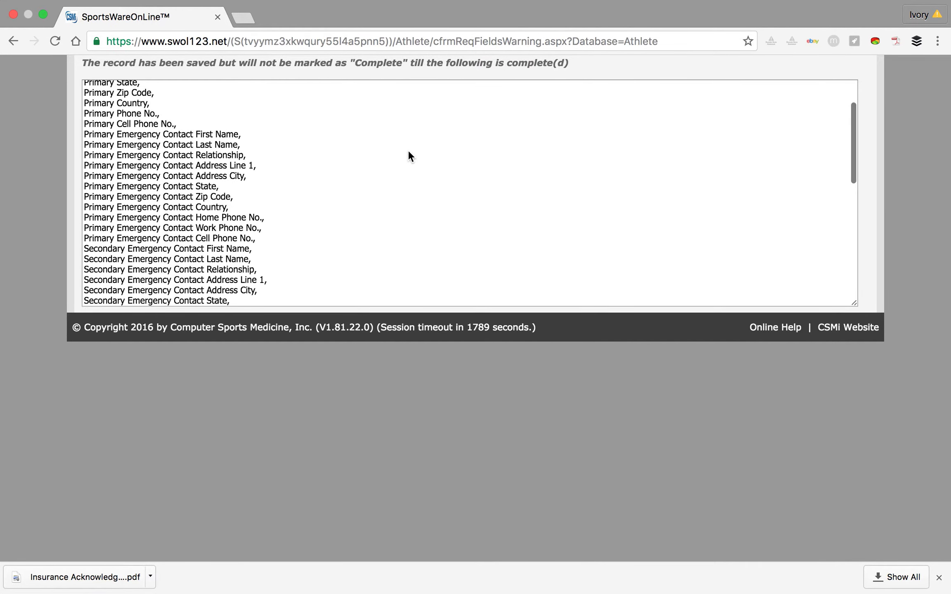
pyautogui.scroll(3, 912, 243)
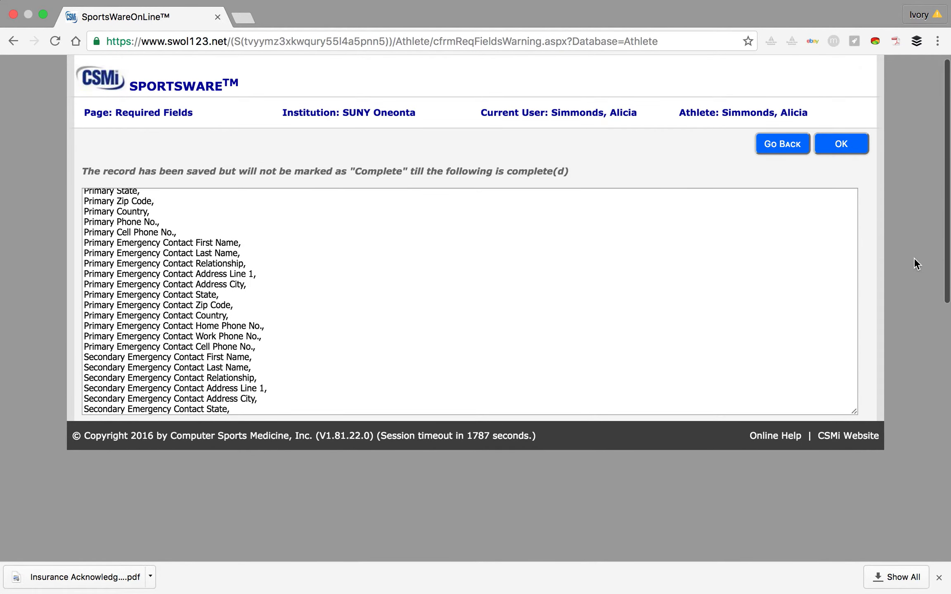
pyautogui.scroll(3, 413, 276)
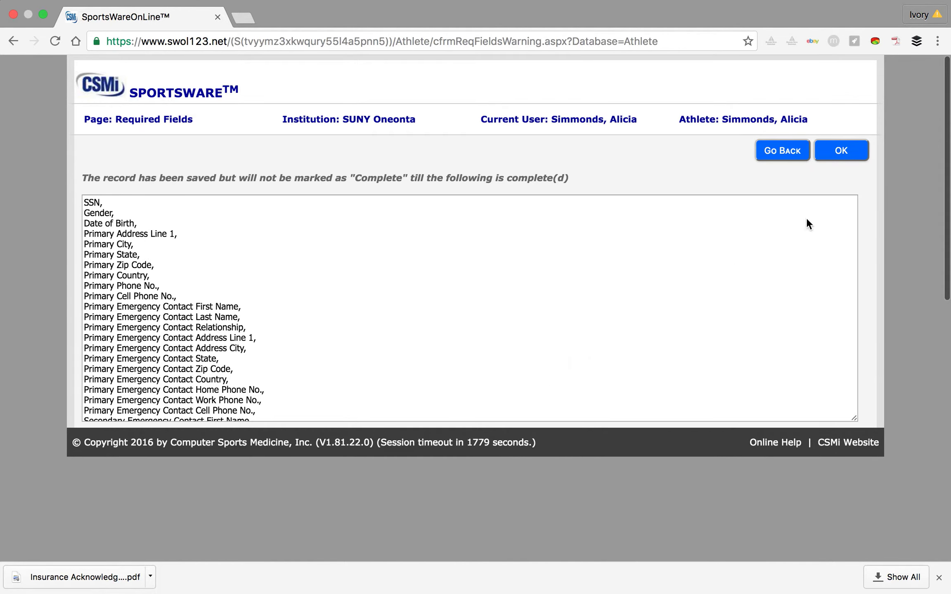
# Step: Dismiss the warning and bring up the blank History General questionnaire dated 09/13/2016
pyautogui.click(843, 150)
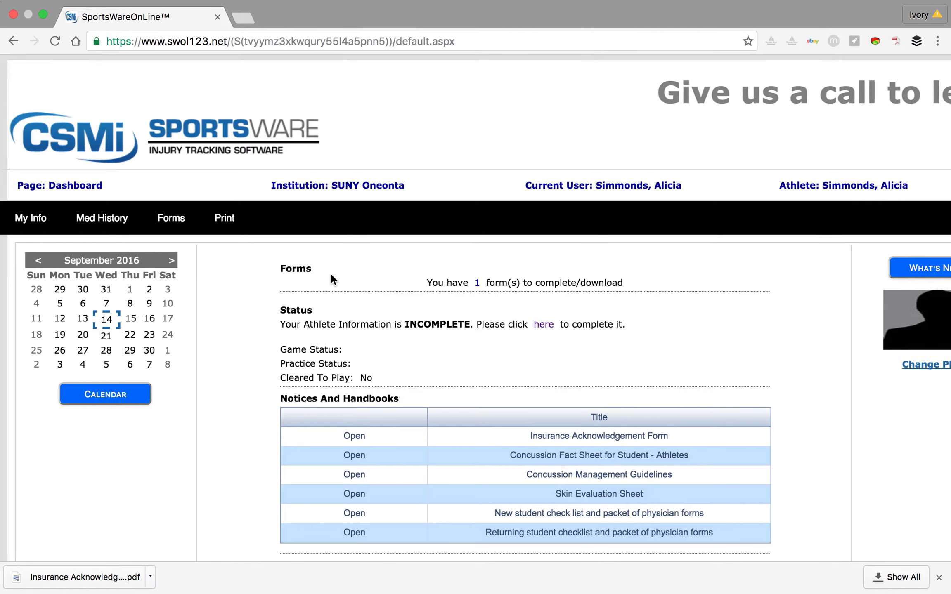
pyautogui.click(105, 220)
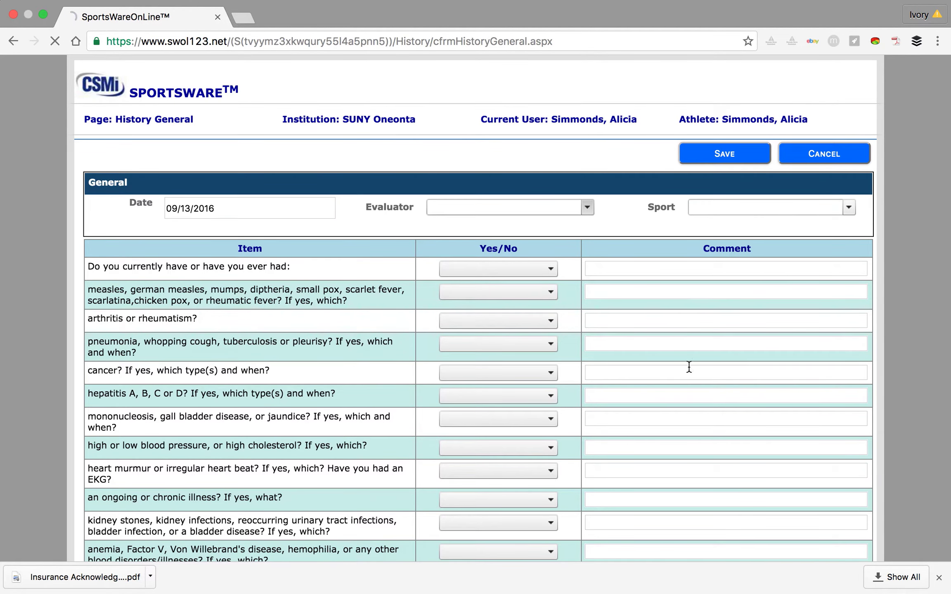
pyautogui.scroll(-10, 694, 375)
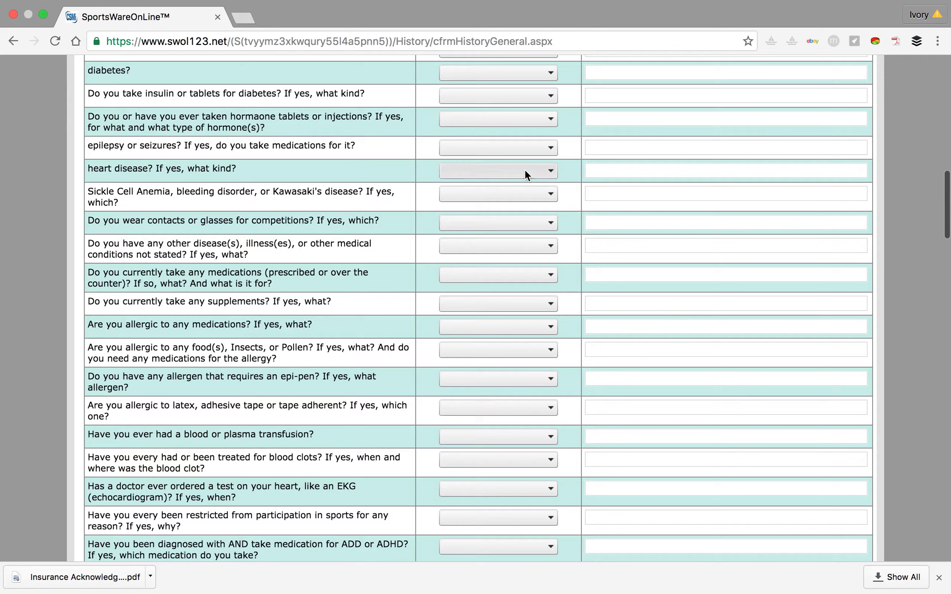
# Step: Mark the epilepsy or seizures row Yes and enter the comment 'epilepsy antisezure', fixing the typo
pyautogui.click(518, 141)
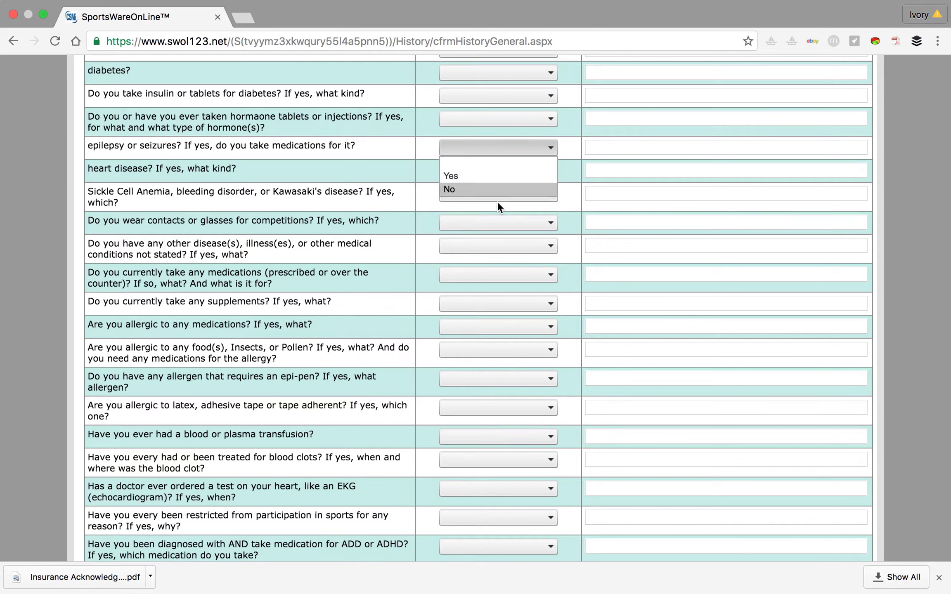
pyautogui.click(496, 180)
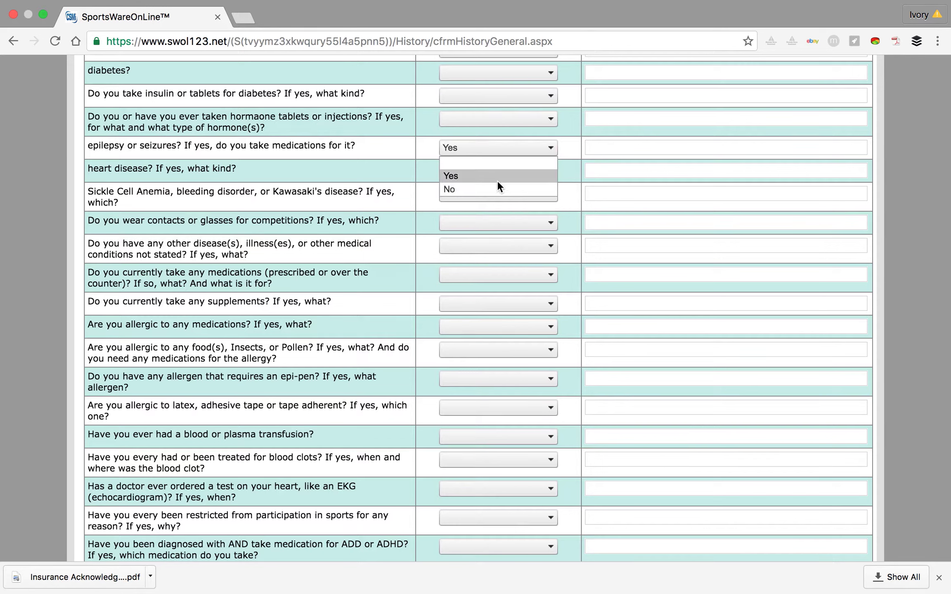
pyautogui.click(617, 151)
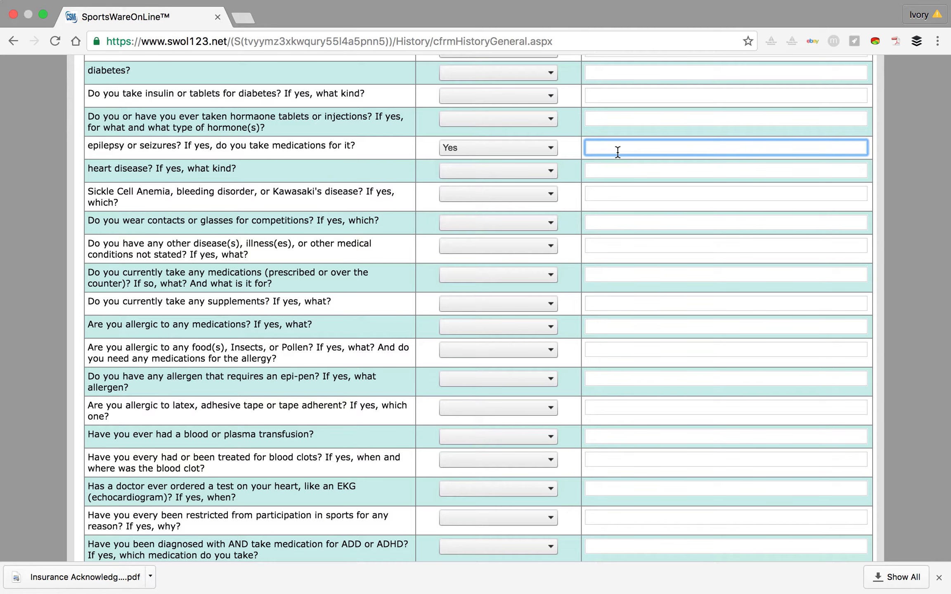
pyautogui.write('epilepsy antiseziure')
pyautogui.press('BackSpace')
pyautogui.press('BackSpace')
pyautogui.press('BackSpace')
pyautogui.press('BackSpace')
pyautogui.press('BackSpace')
pyautogui.write('ure')
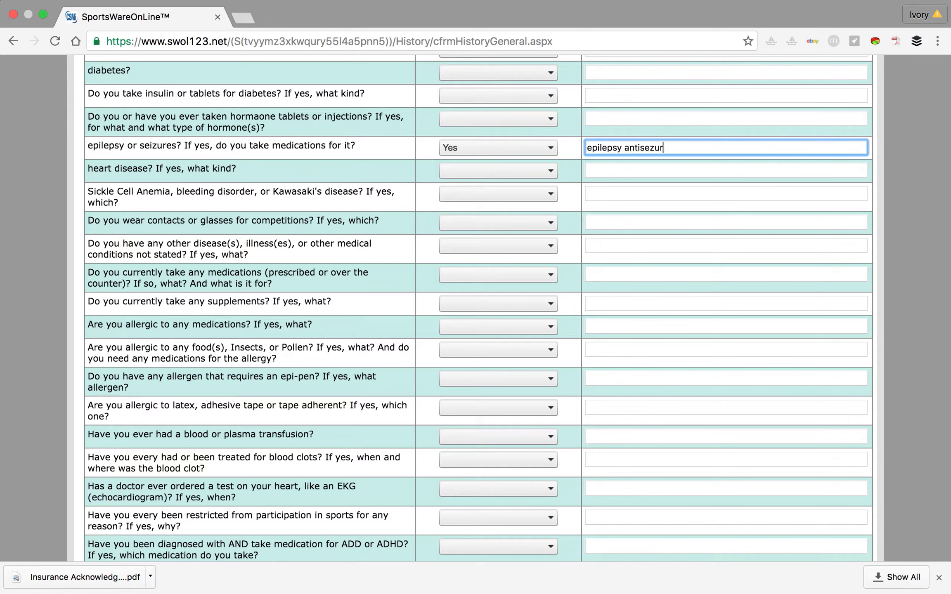